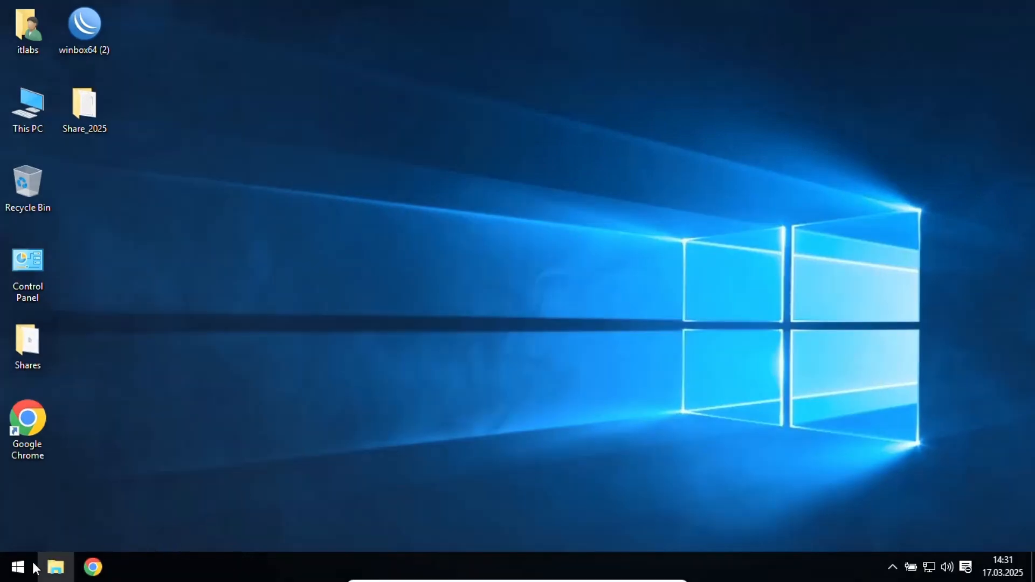
# Find Notepad by searching for "note" and launch it as administrator.
pyautogui.click(33, 562)
pyautogui.write('note')
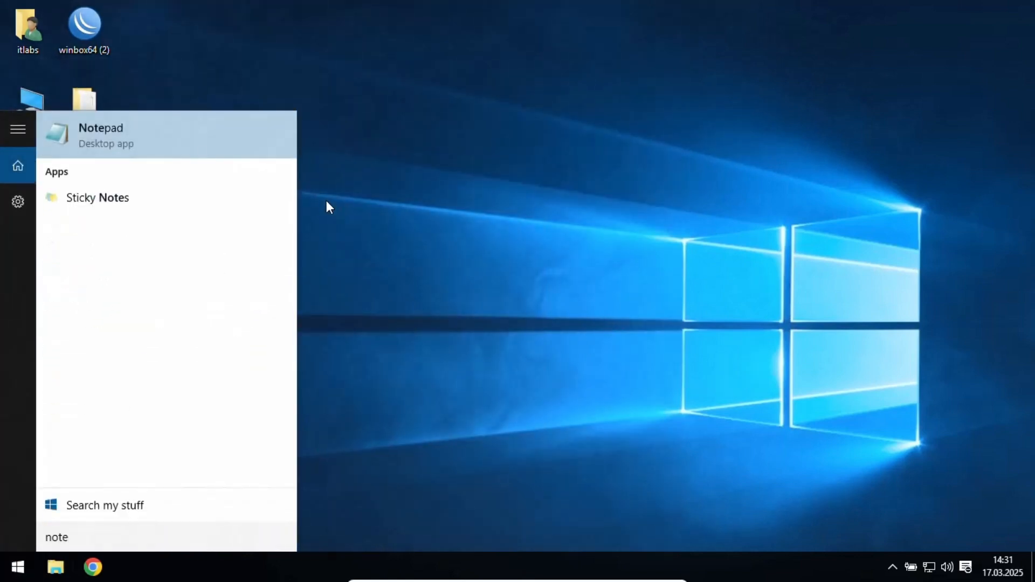
pyautogui.rightClick(113, 124)
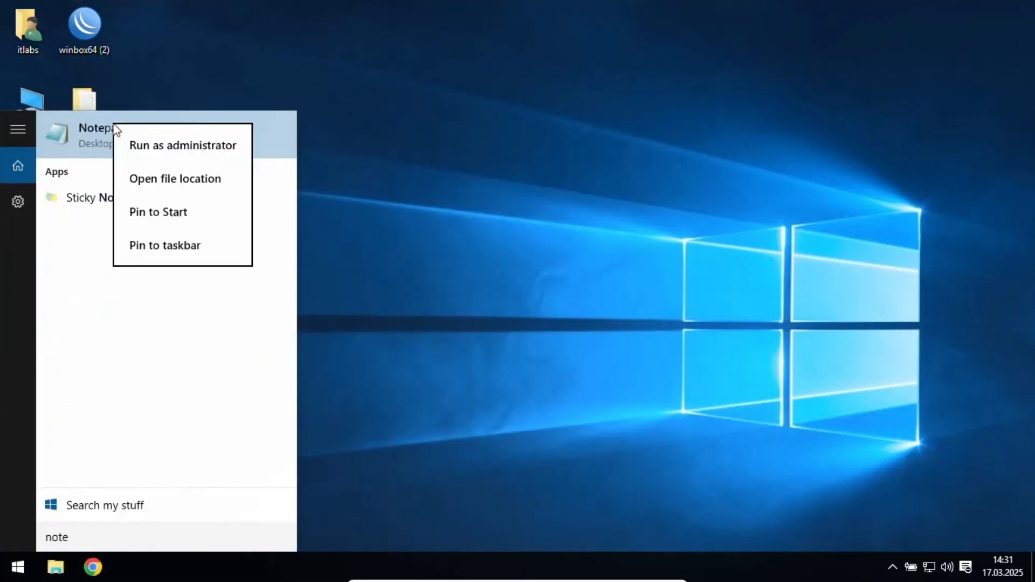
pyautogui.click(176, 147)
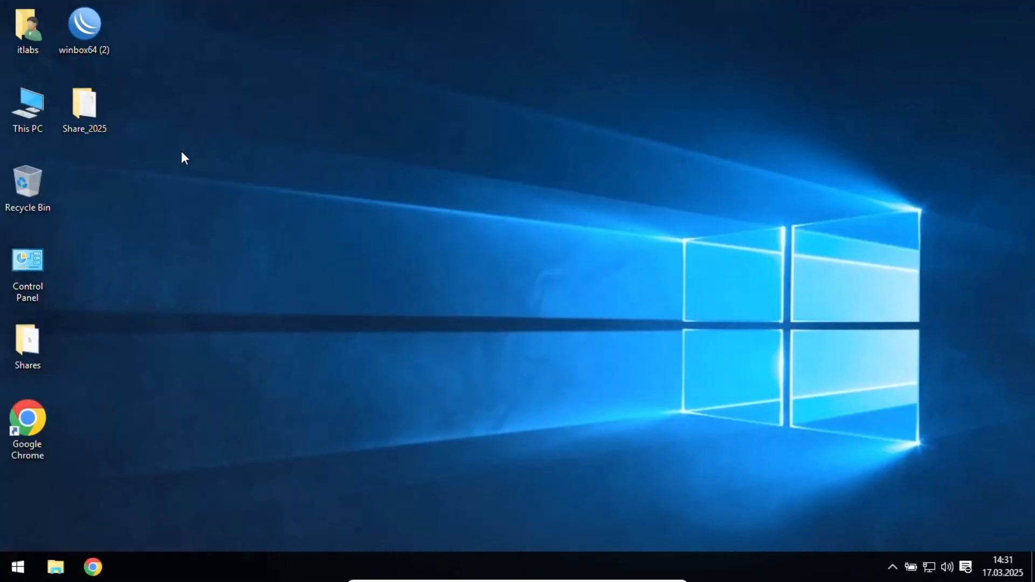
pyautogui.click(588, 305)
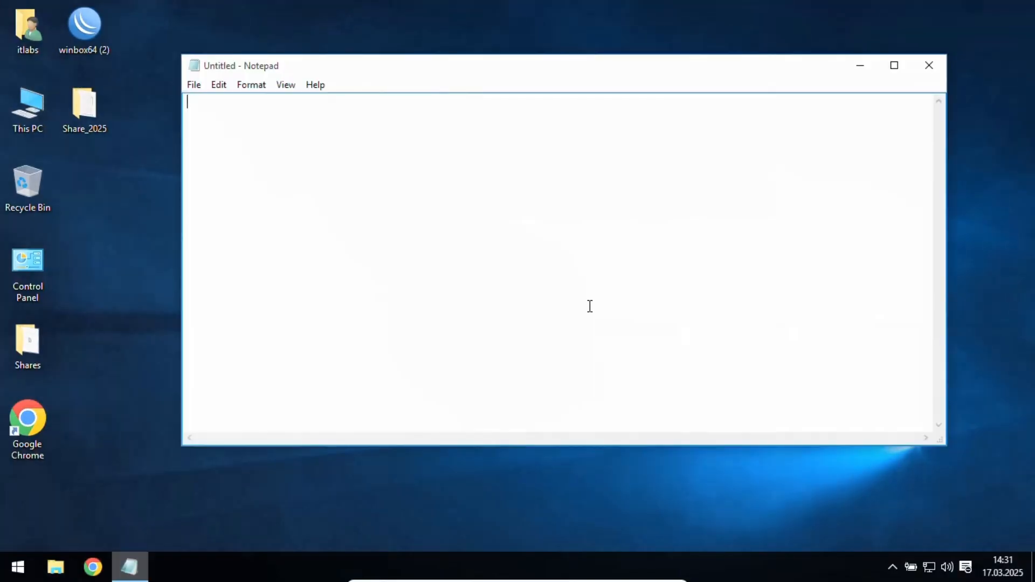
# Start opening a file and browse to the C:\Windows\System32\drivers\etc folder.
pyautogui.click(195, 85)
pyautogui.click(221, 120)
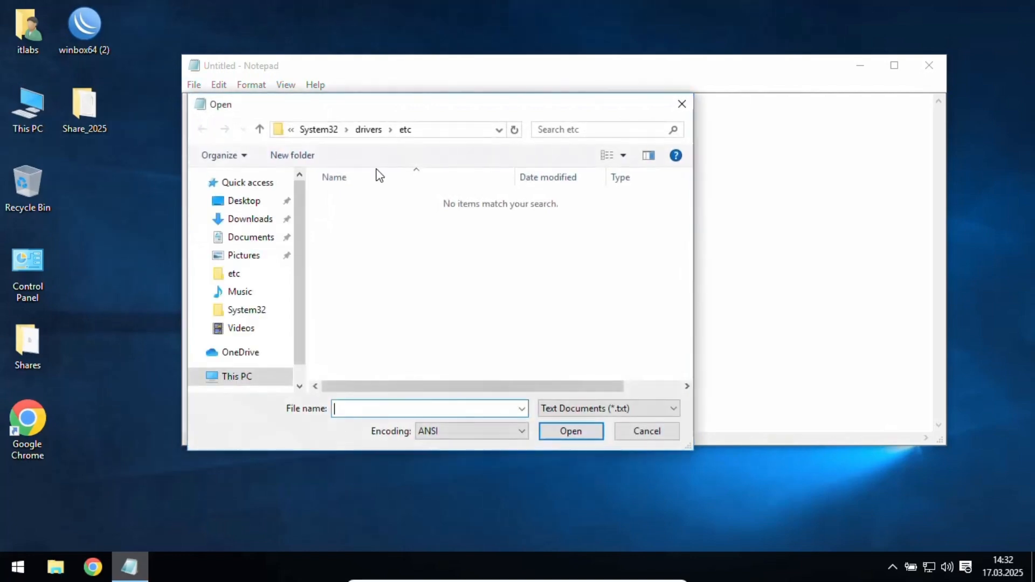
pyautogui.click(235, 376)
pyautogui.doubleClick(407, 367)
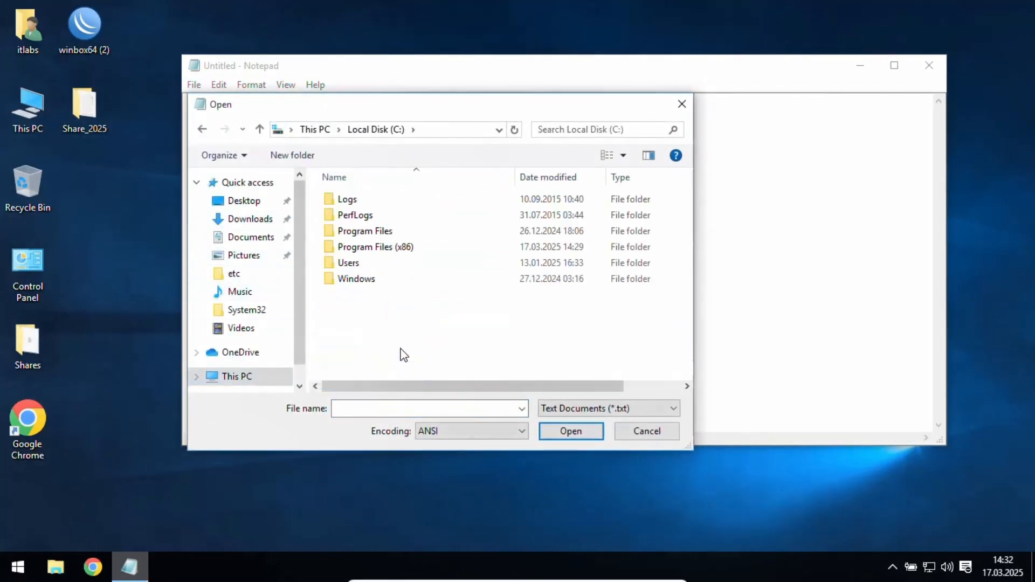
pyautogui.doubleClick(370, 281)
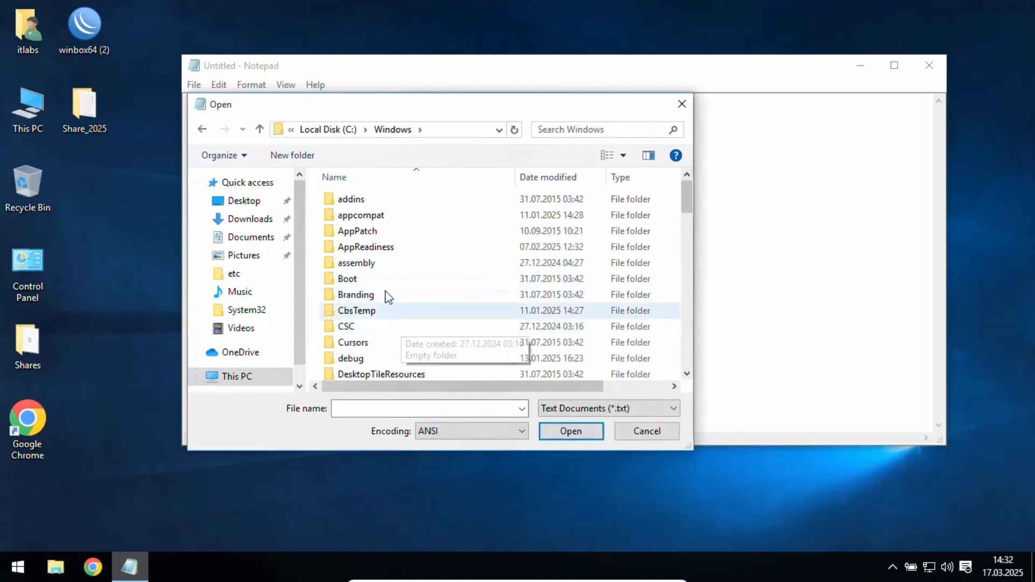
pyautogui.scroll(-5, 385, 294)
pyautogui.scroll(-10, 385, 291)
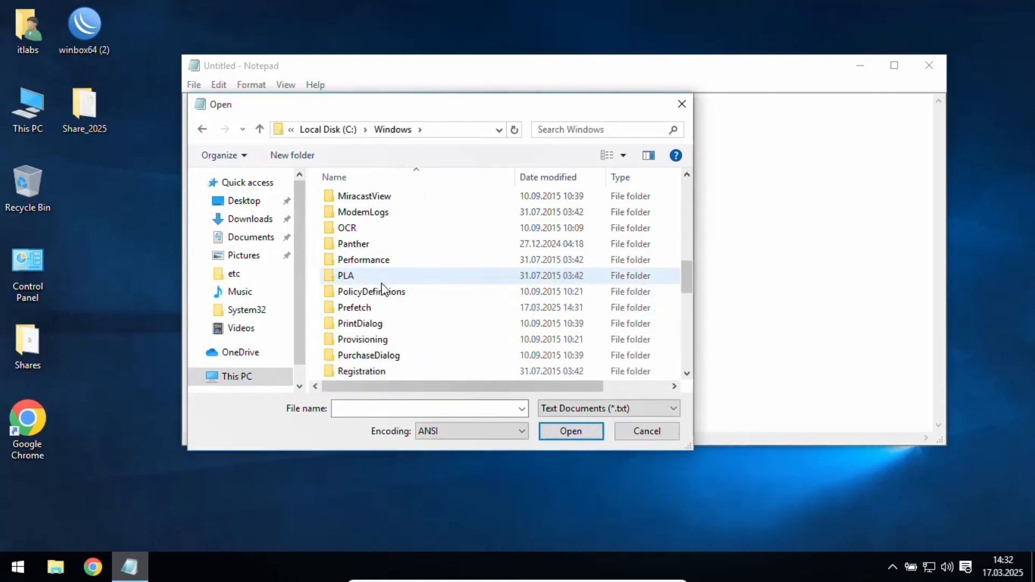
pyautogui.scroll(-1, 385, 294)
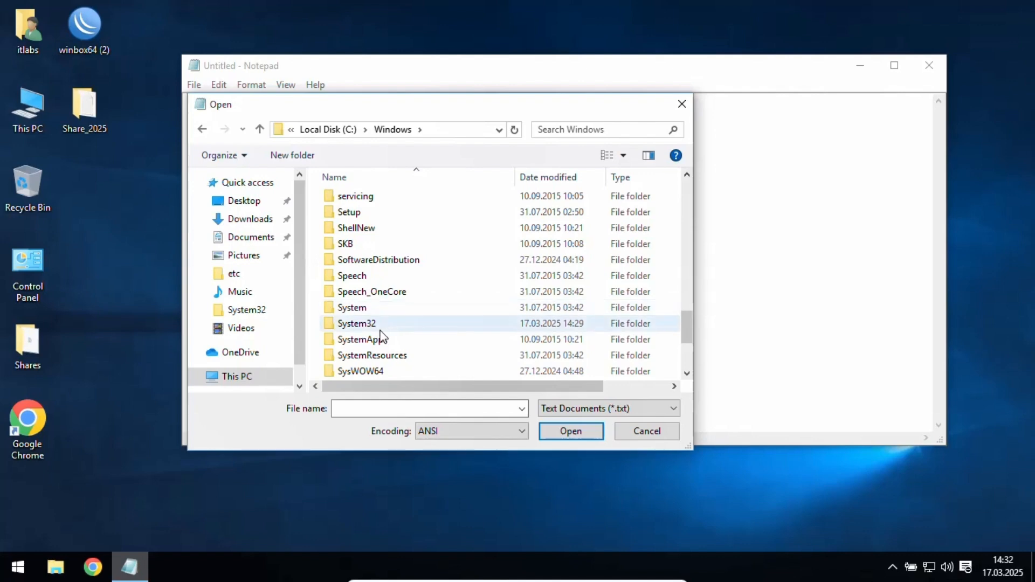
pyautogui.doubleClick(381, 327)
pyautogui.scroll(-5, 388, 272)
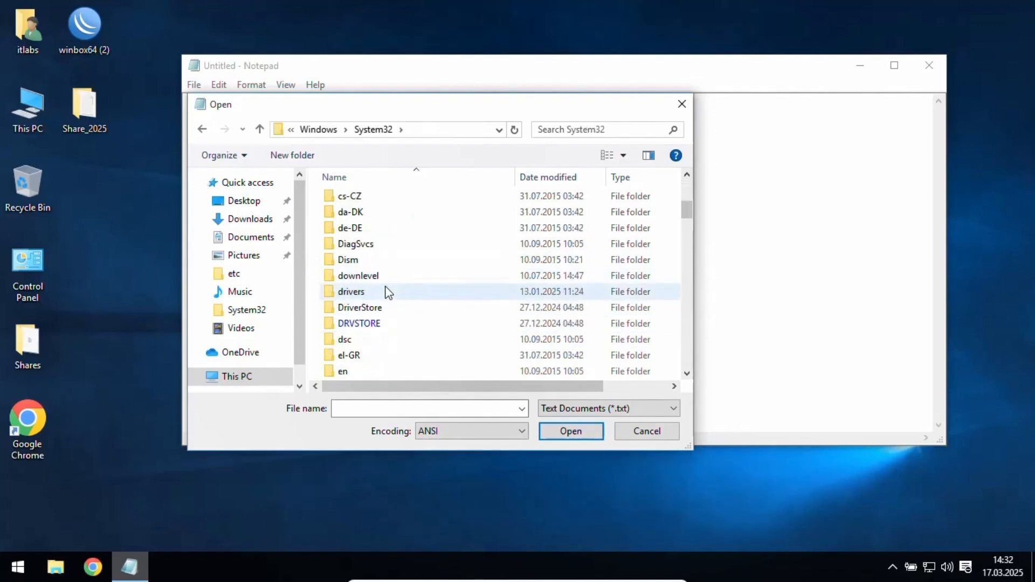
pyautogui.click(391, 293)
pyautogui.doubleClick(389, 296)
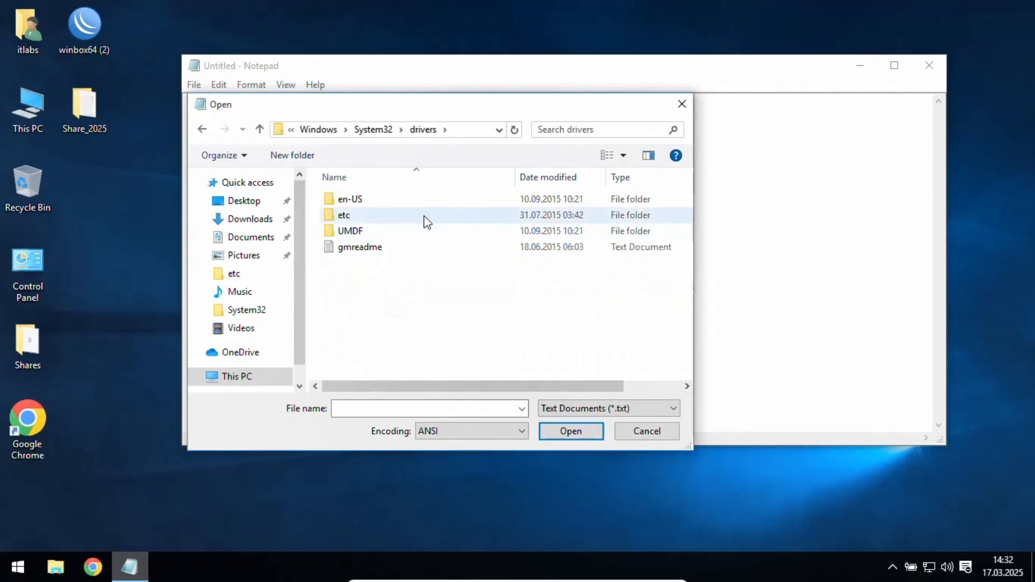
pyautogui.doubleClick(380, 216)
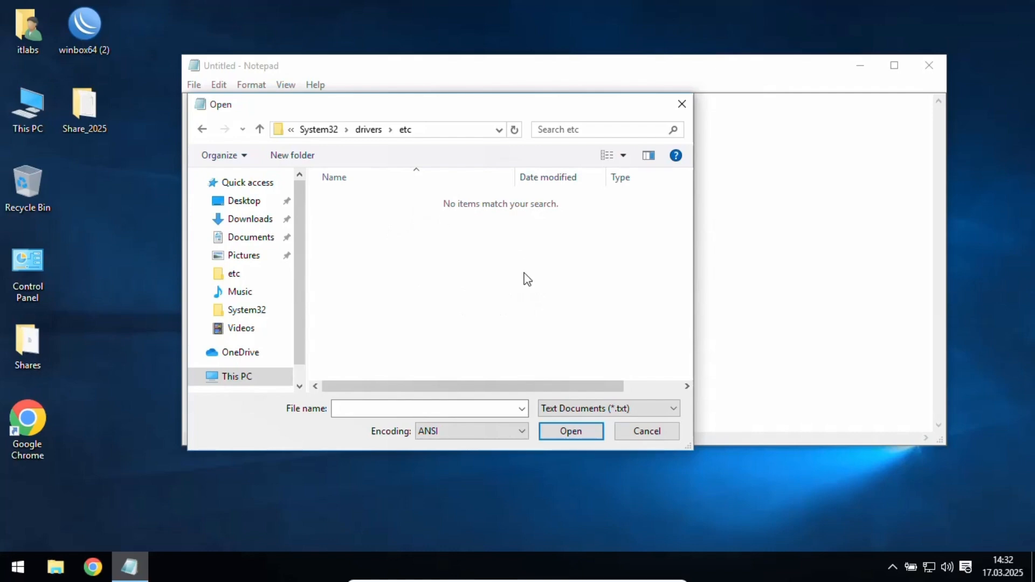
# List All Files in the etc folder and open the hosts file.
pyautogui.click(598, 410)
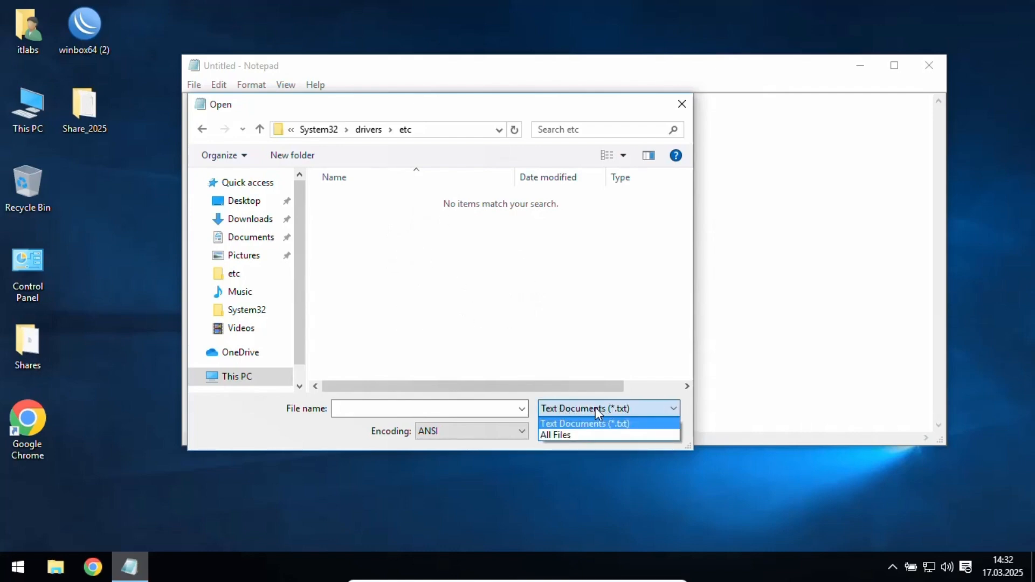
pyautogui.click(558, 435)
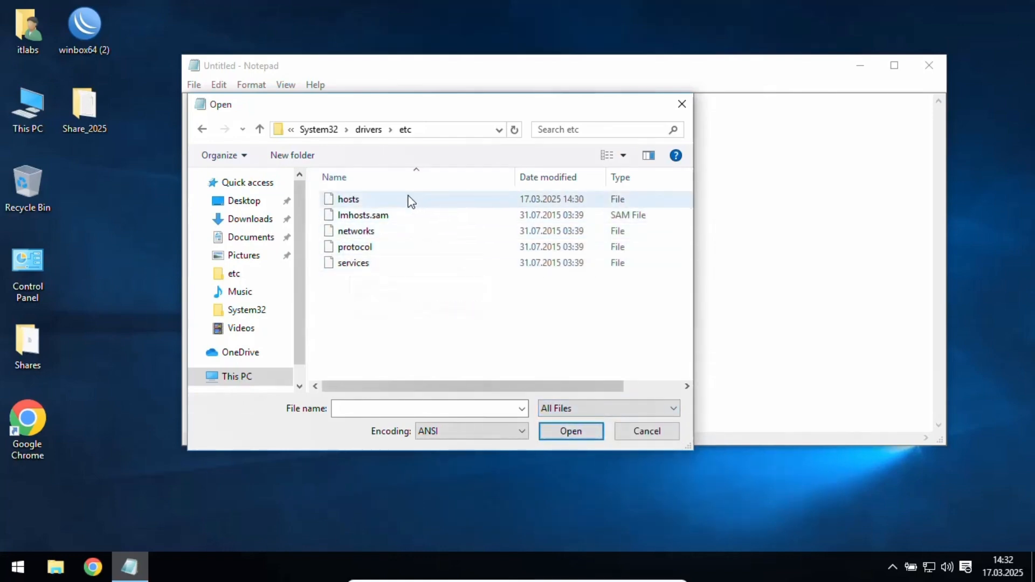
pyautogui.click(376, 201)
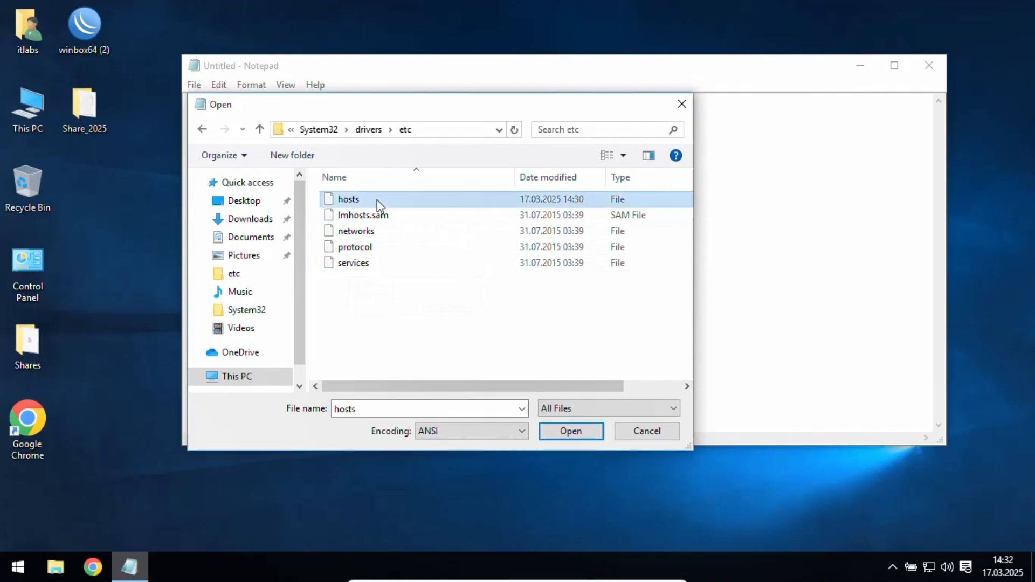
pyautogui.click(569, 432)
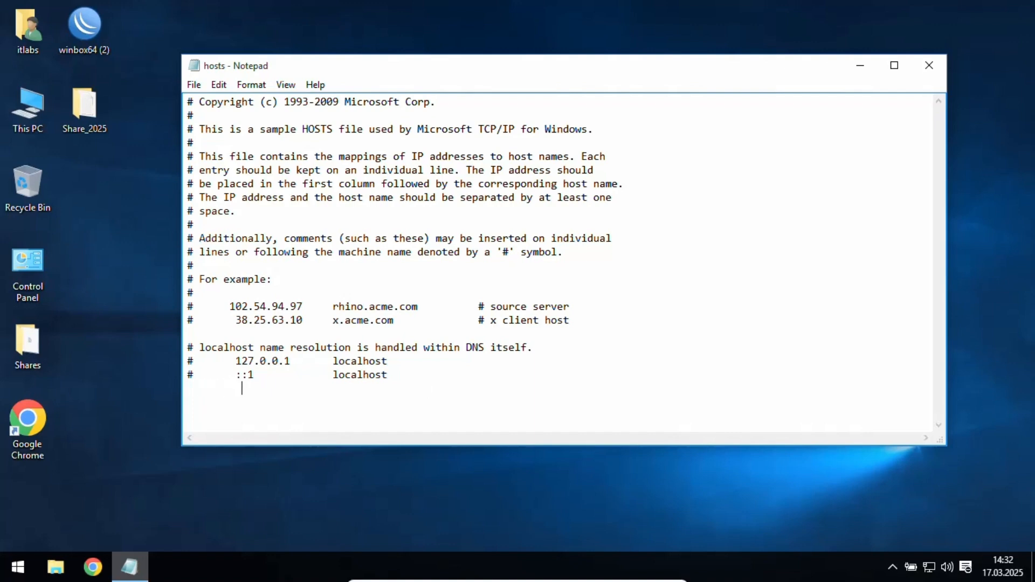
pyautogui.write('127.0.0.1       www.face')
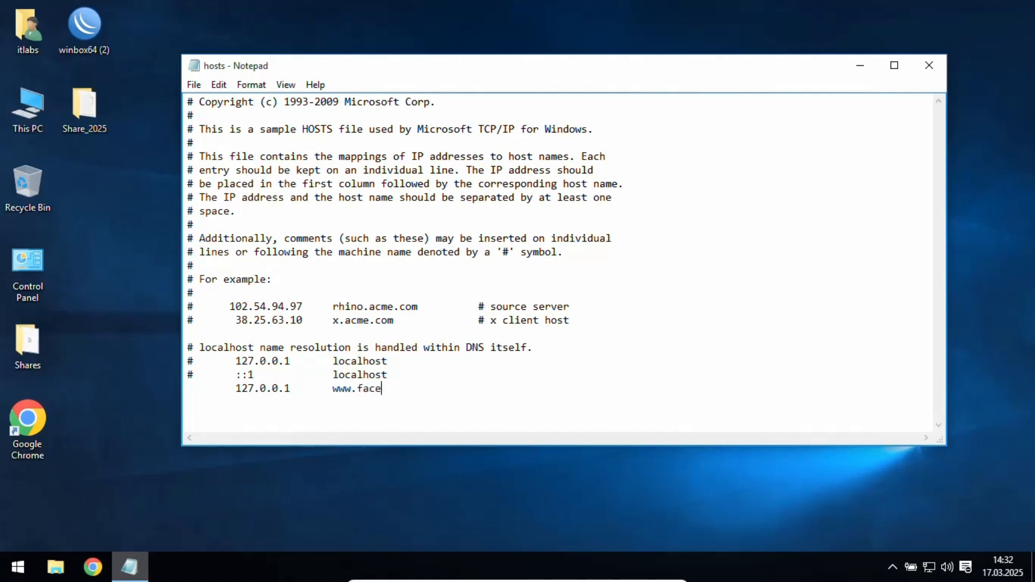
pyautogui.write('book.com')
# Switch to Google Chrome and load facebook.com to test the block.
pyautogui.click(33, 425)
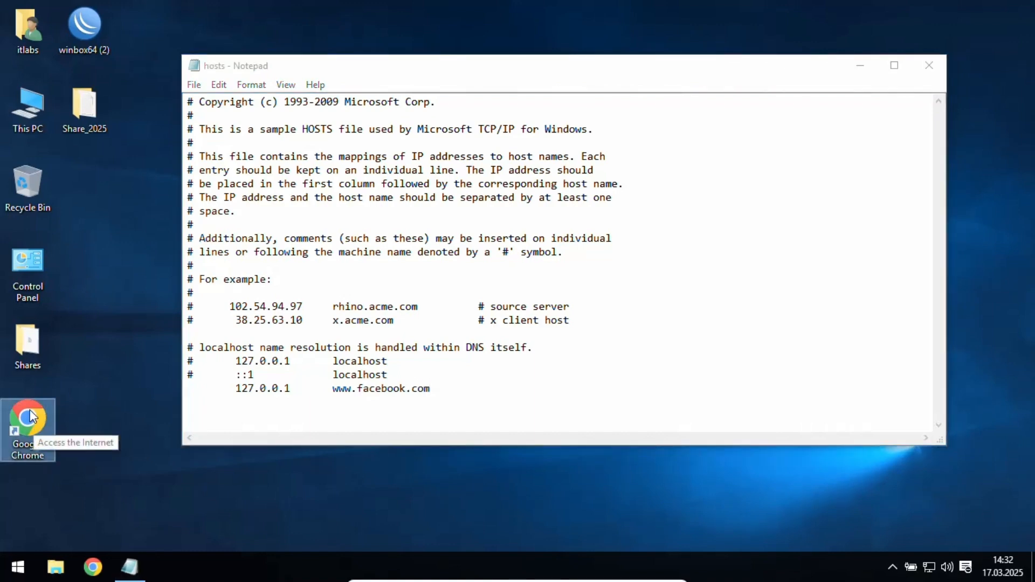
pyautogui.doubleClick(32, 415)
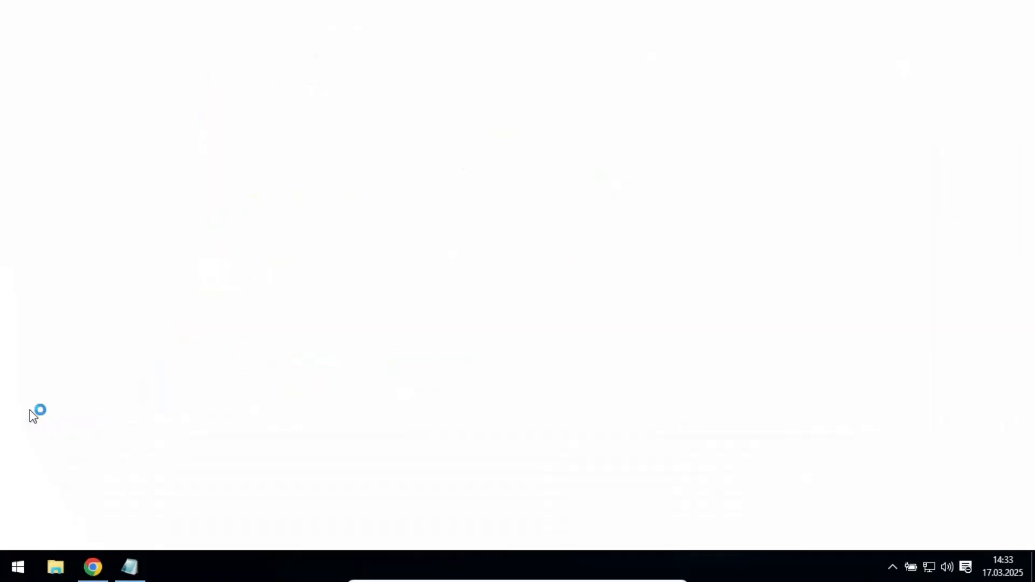
pyautogui.click(254, 44)
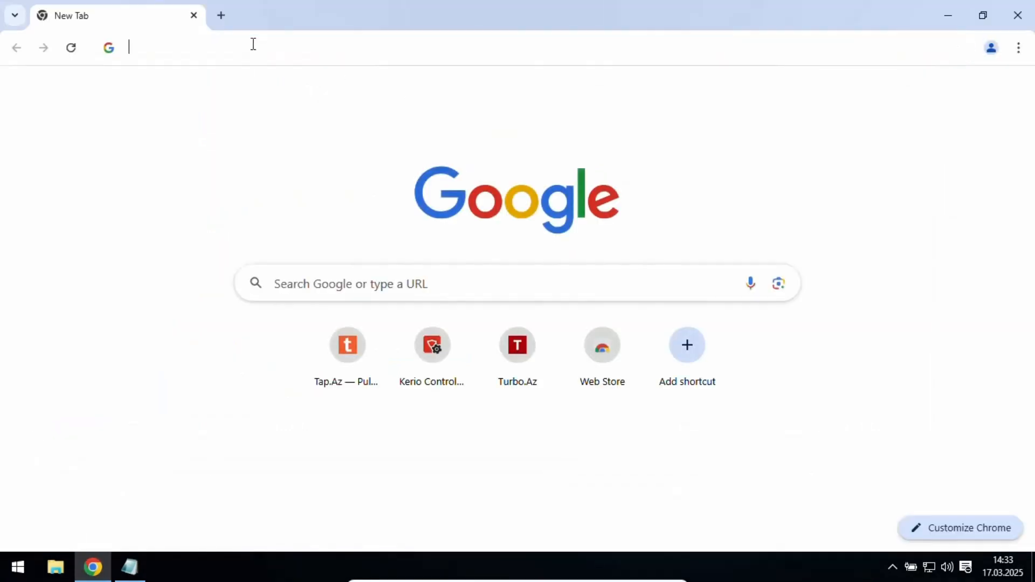
pyautogui.write('fac')
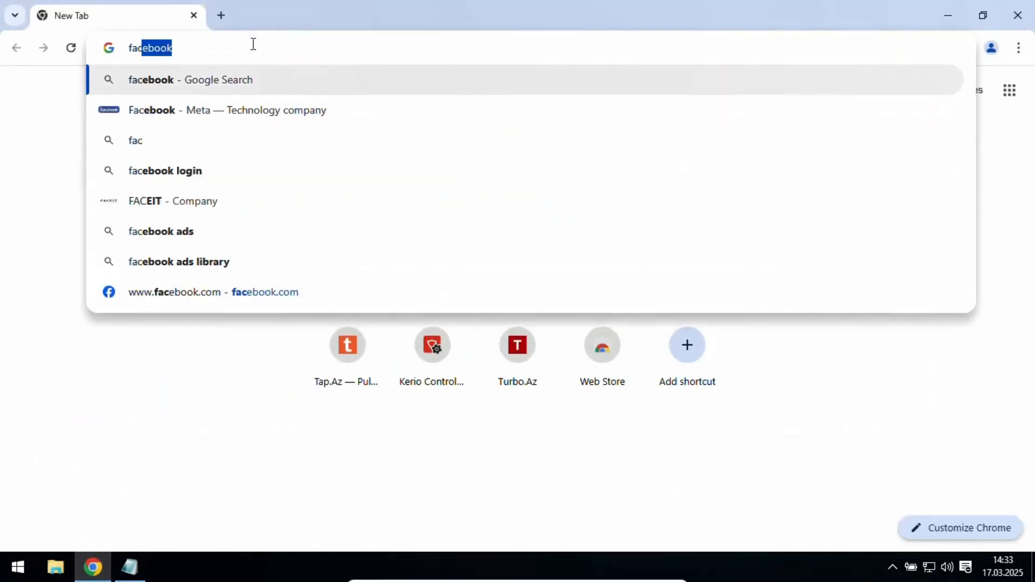
pyautogui.write('ebook.c')
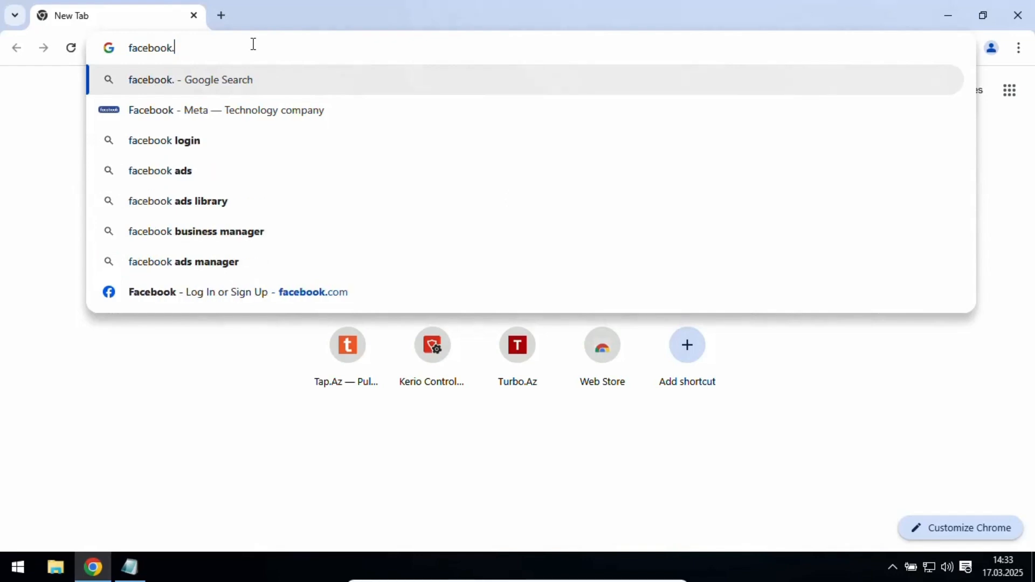
pyautogui.write('om')
pyautogui.press('Return')
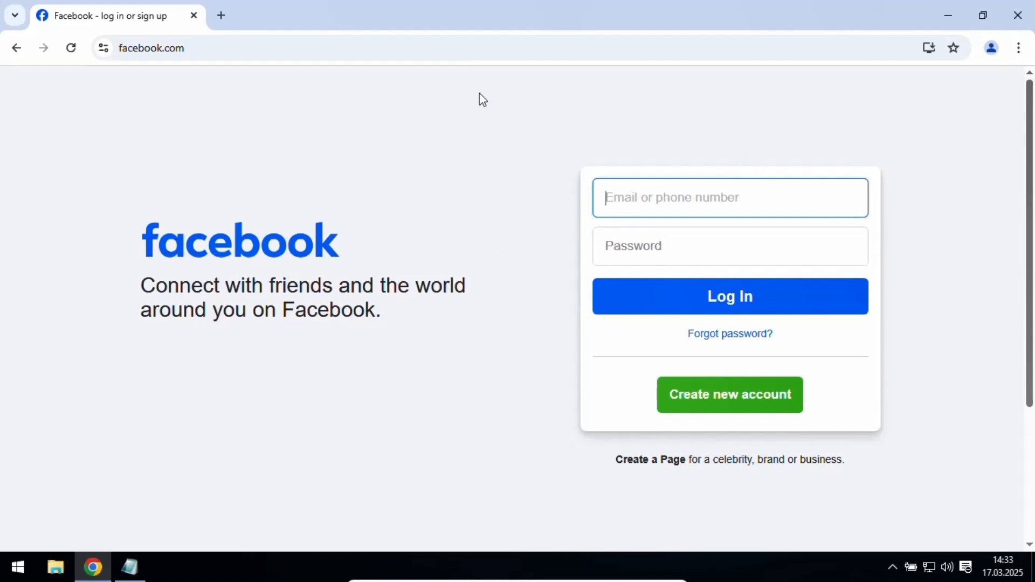
pyautogui.click(129, 567)
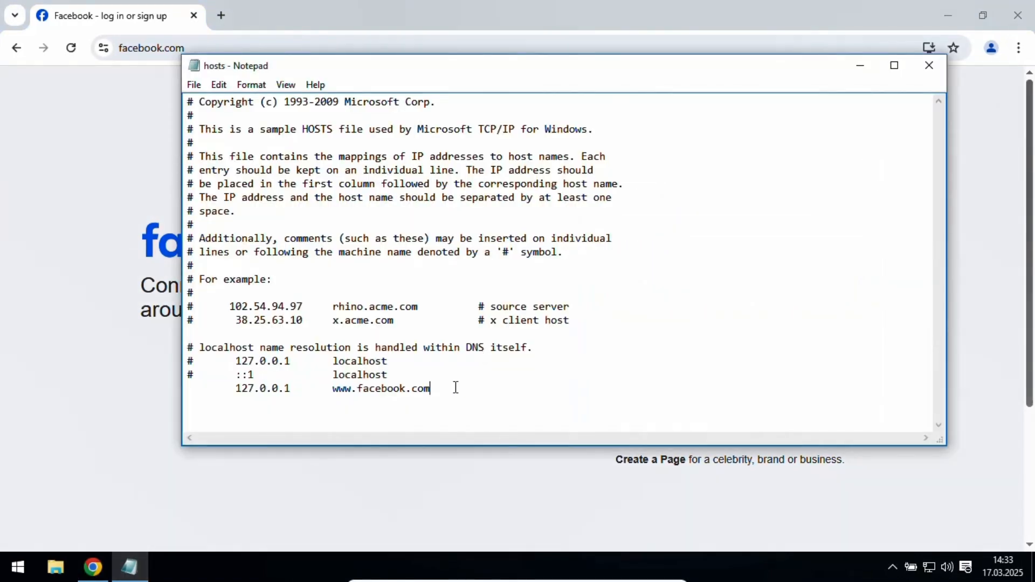
pyautogui.press('Return')
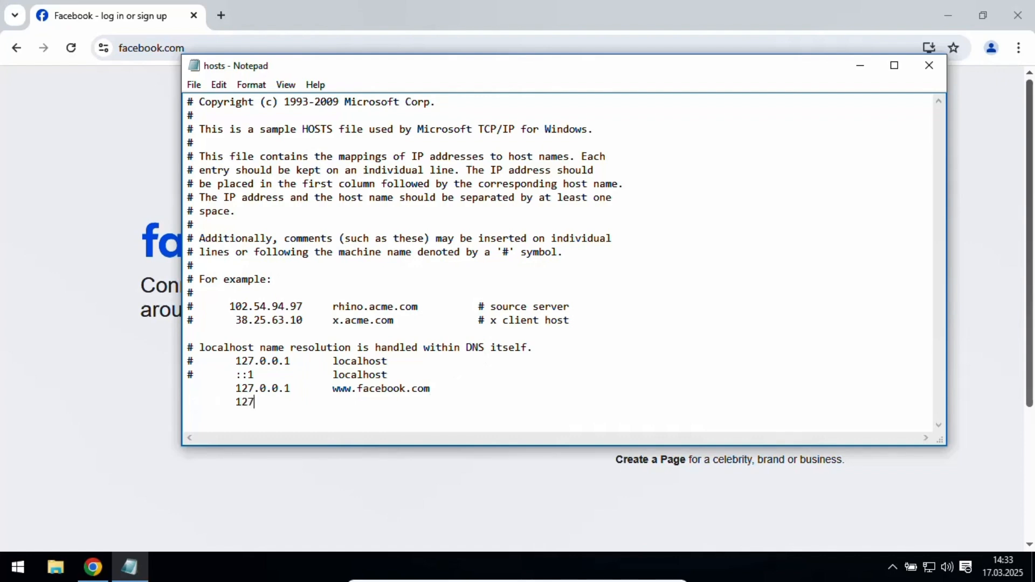
pyautogui.write('.1       www.fb.com')
pyautogui.click(194, 85)
pyautogui.click(215, 135)
pyautogui.click(930, 66)
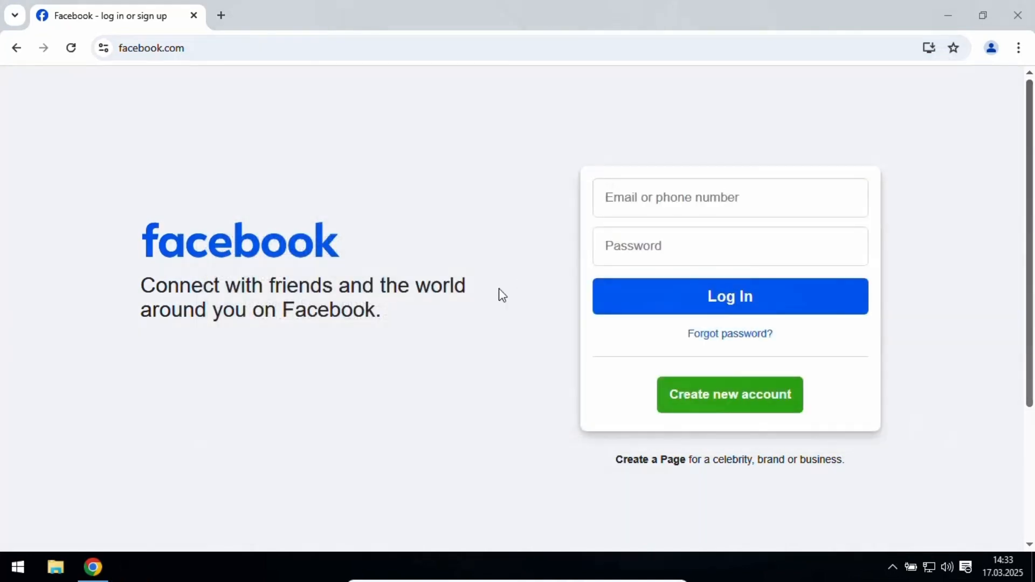
# Retest the block by reloading the Facebook page, restarting Chrome and loading facebook.com again.
pyautogui.click(70, 48)
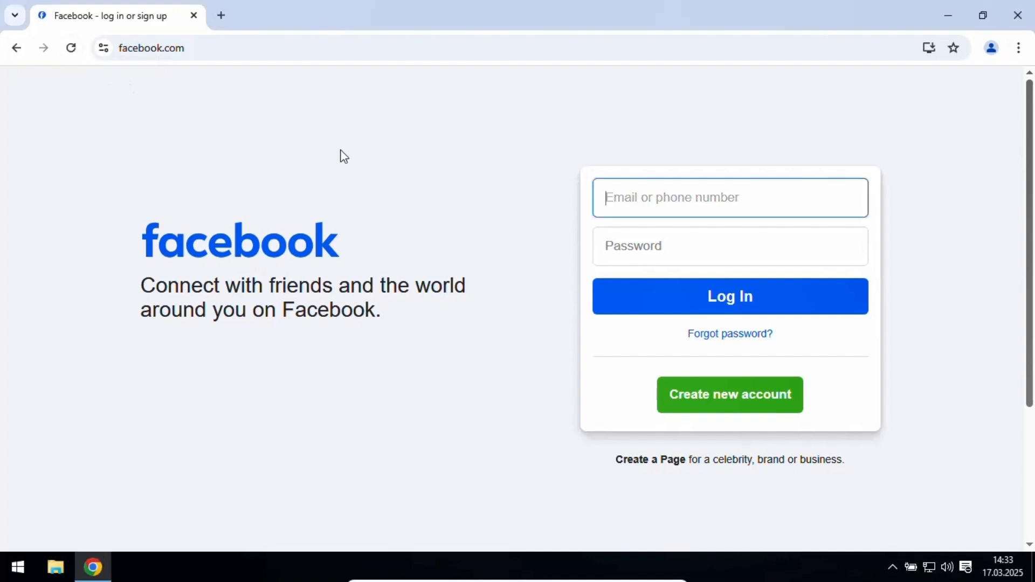
pyautogui.click(73, 50)
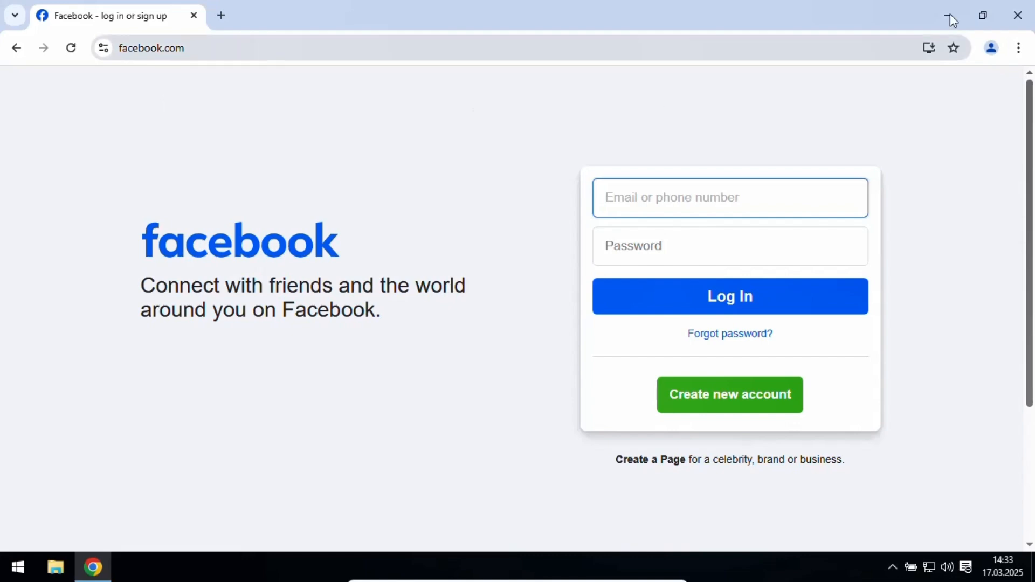
pyautogui.click(1018, 15)
pyautogui.doubleClick(28, 420)
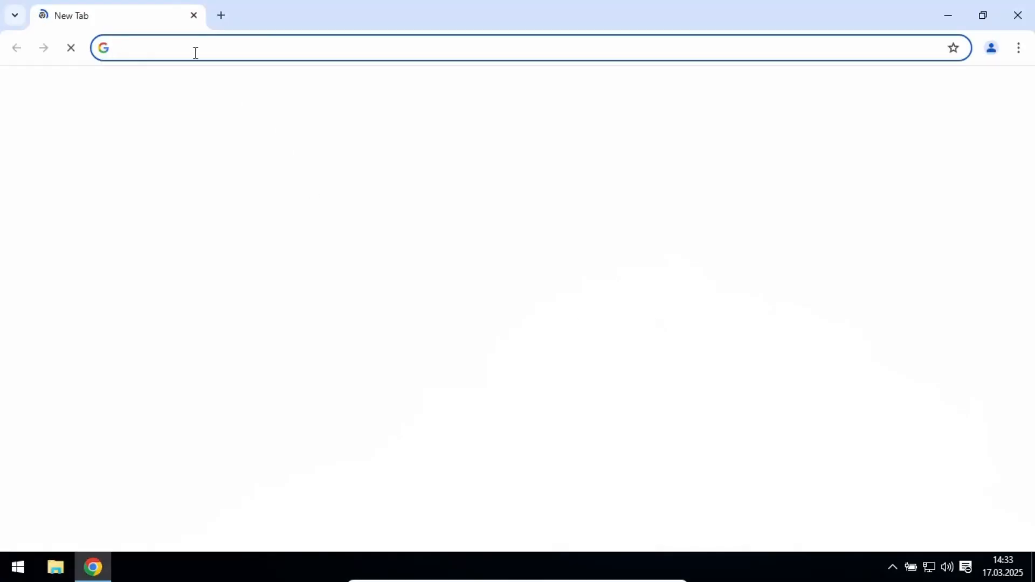
pyautogui.write('facebook.com')
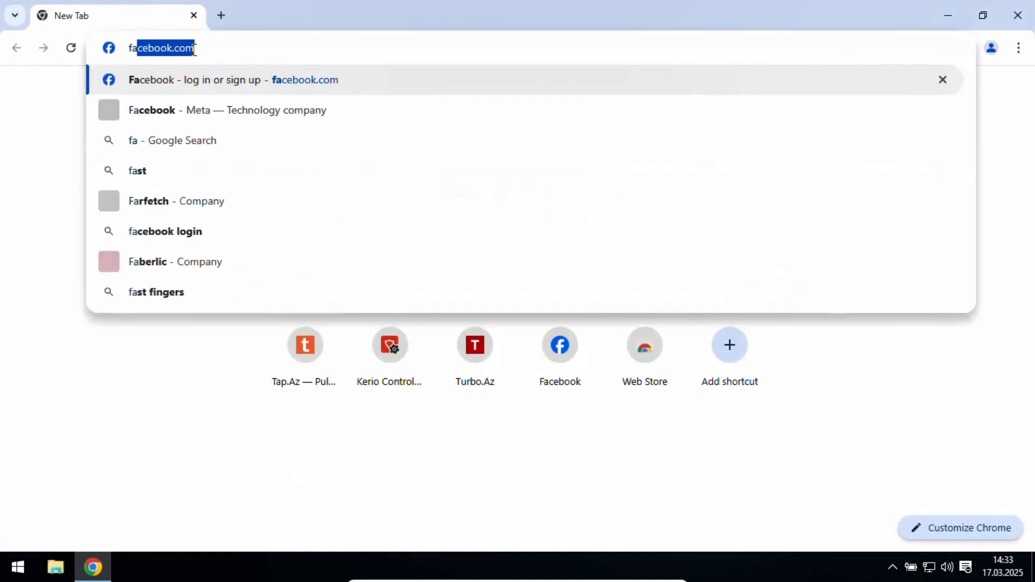
pyautogui.press('Return')
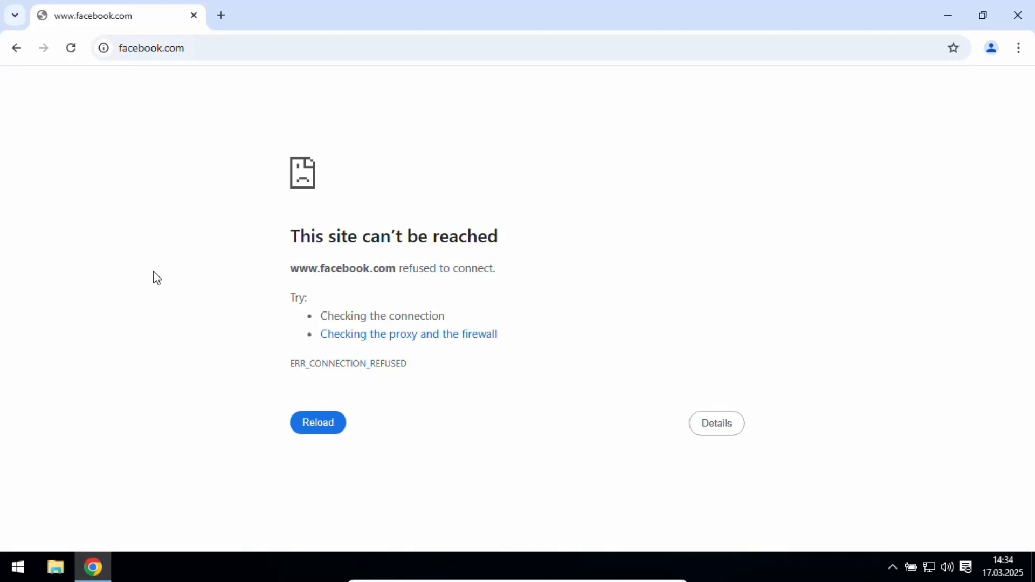
pyautogui.click(72, 48)
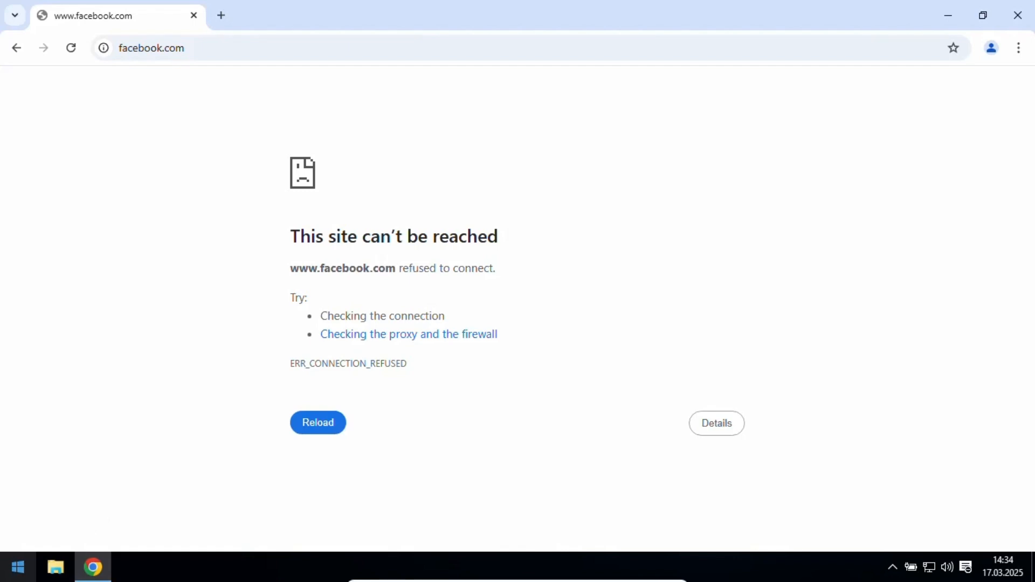
# Search for Notepad, run it as administrator and bring its window to the front.
pyautogui.click(12, 574)
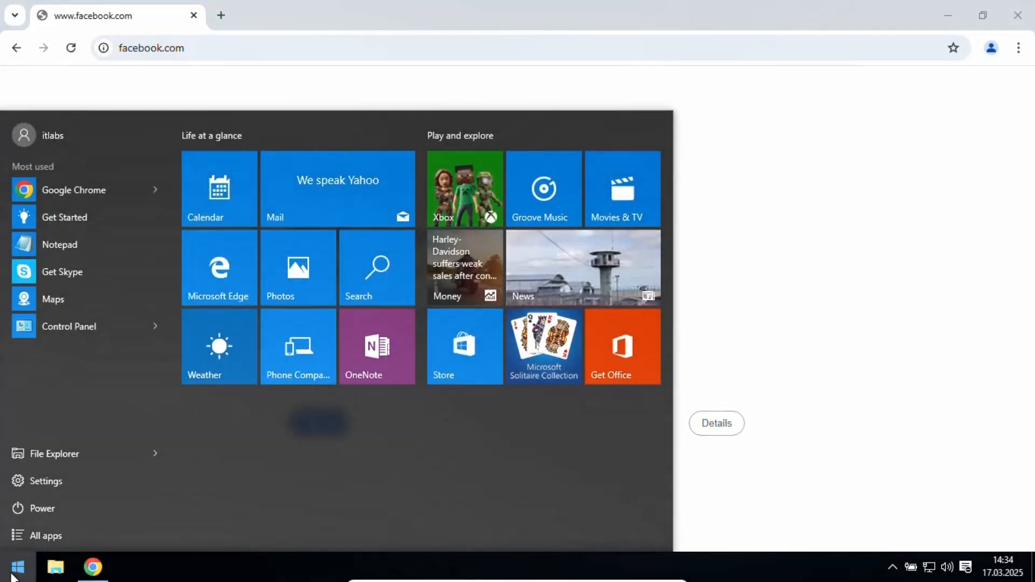
pyautogui.write('note')
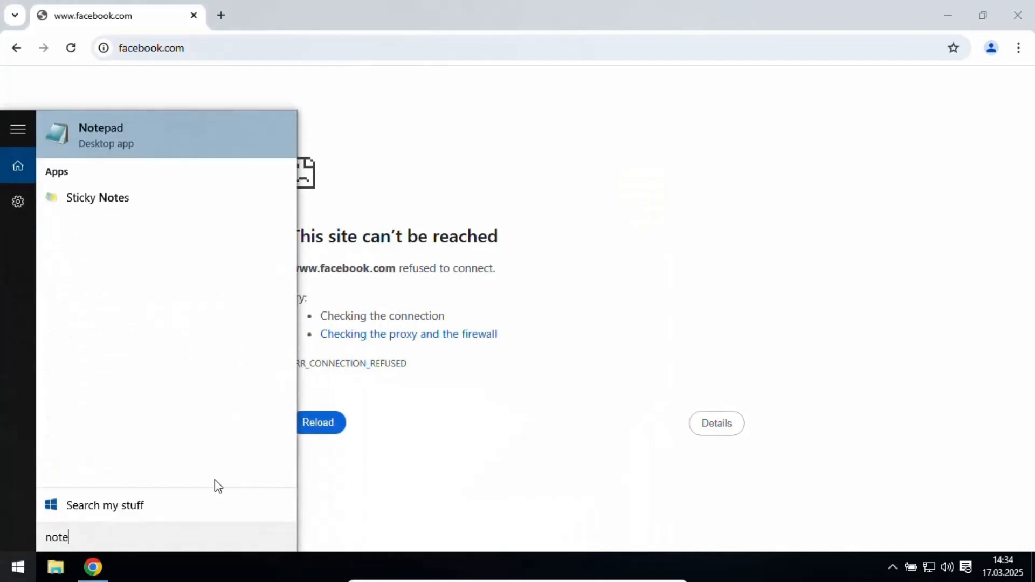
pyautogui.rightClick(110, 138)
pyautogui.press('Escape')
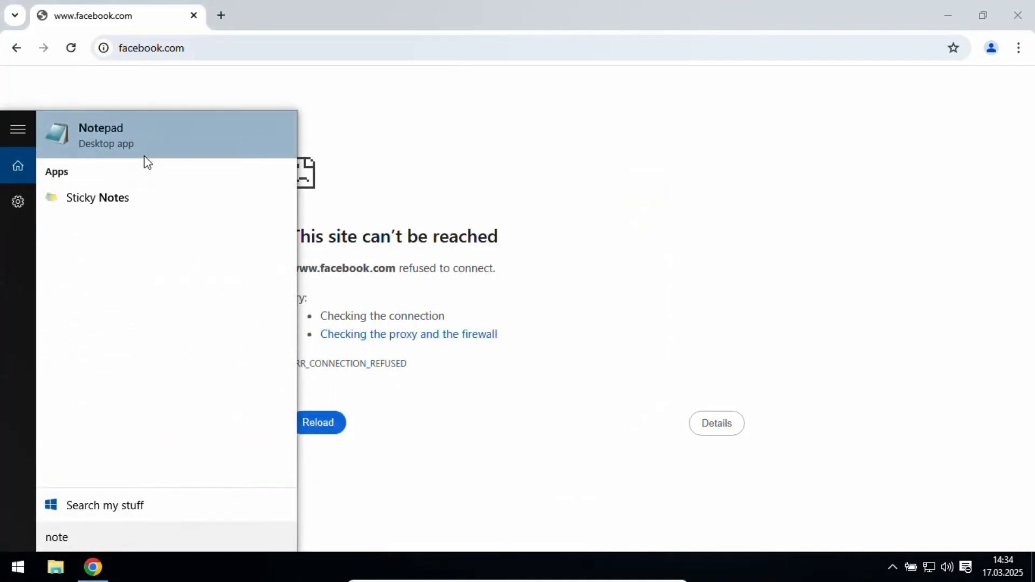
pyautogui.press('Escape')
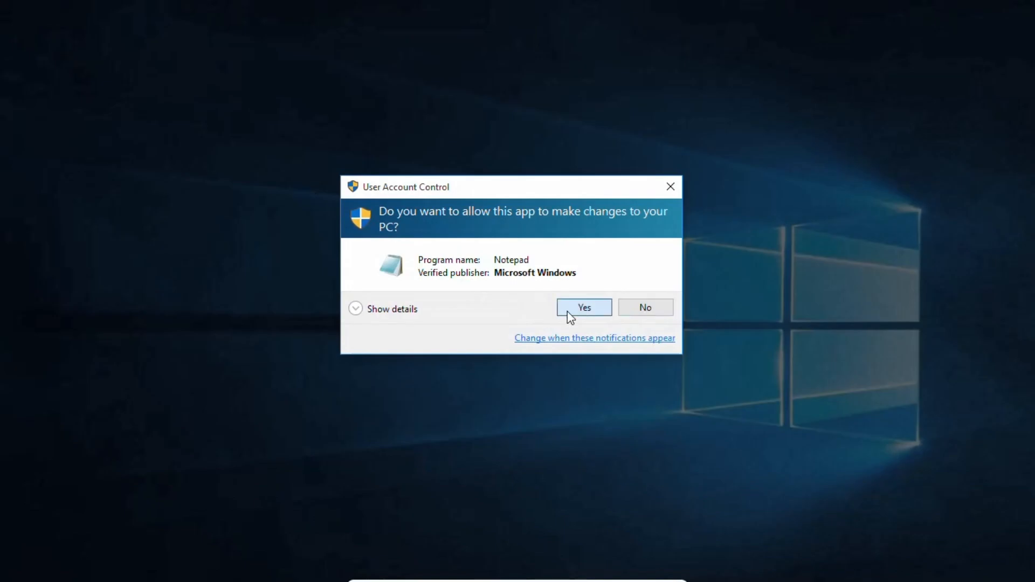
pyautogui.click(568, 312)
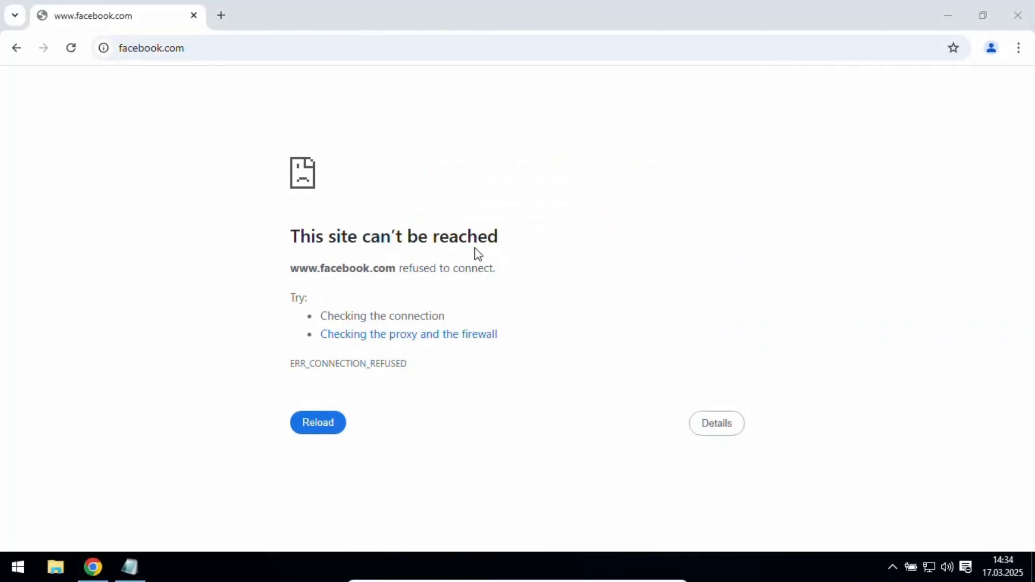
pyautogui.click(130, 566)
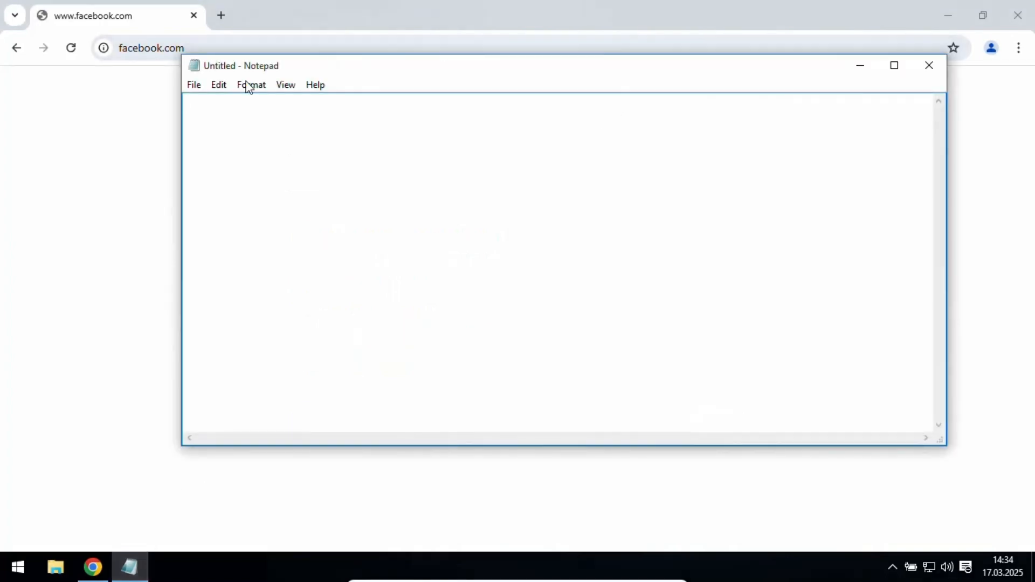
# Show all file types in C:\Windows\System32\drivers\etc and open the hosts file in Notepad.
pyautogui.click(194, 85)
pyautogui.click(219, 124)
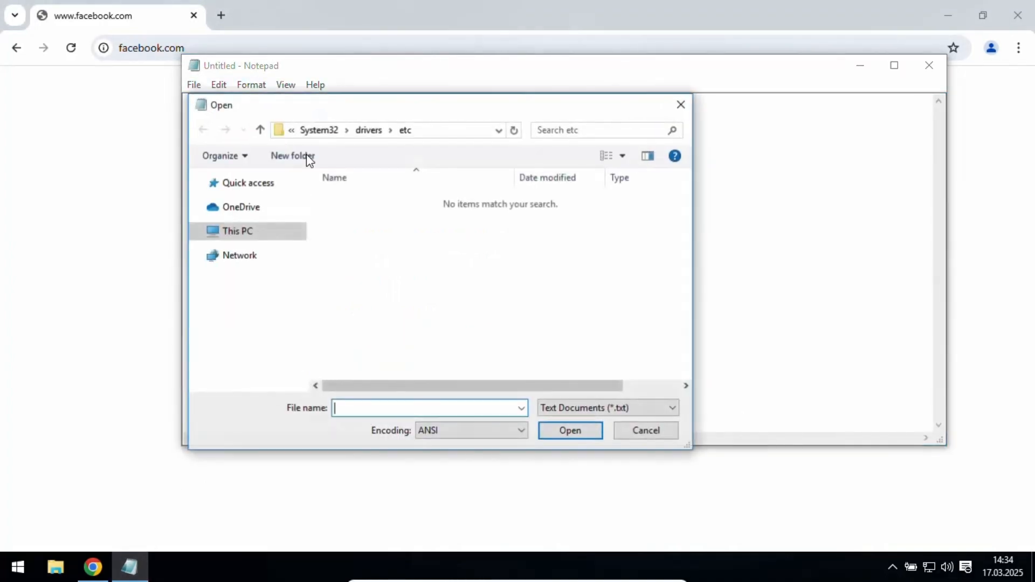
pyautogui.click(433, 132)
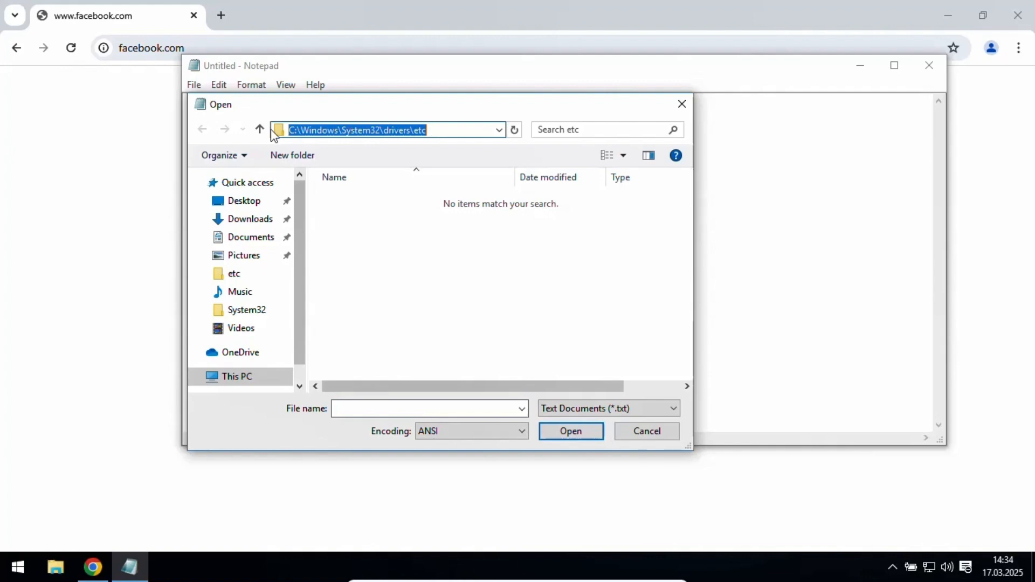
pyautogui.click(448, 130)
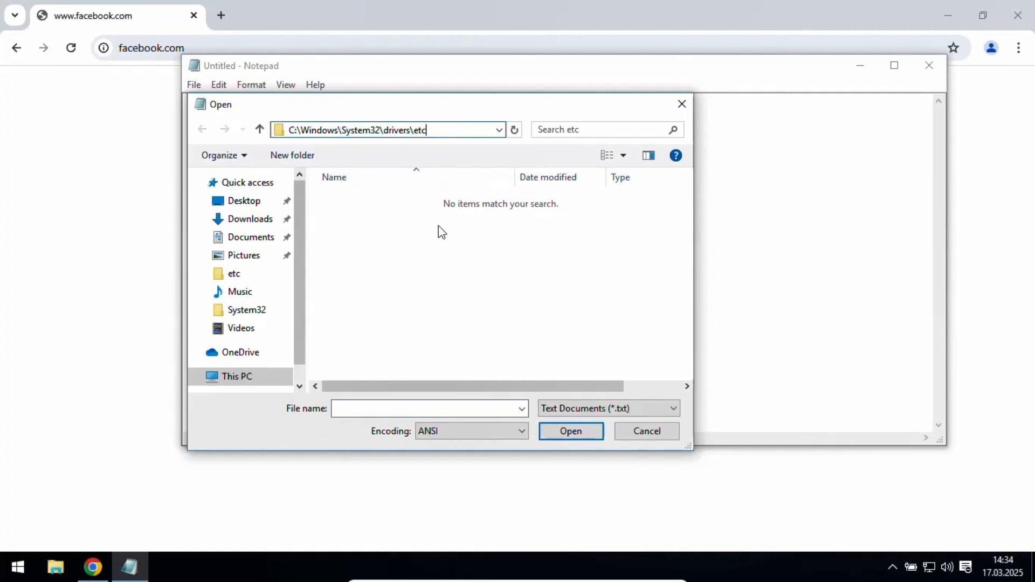
pyautogui.click(619, 409)
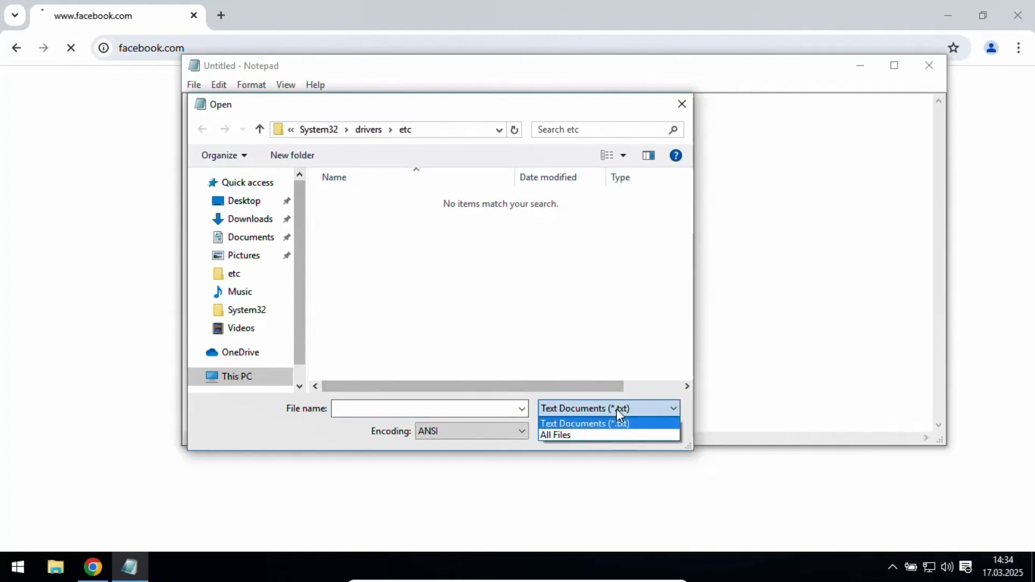
pyautogui.click(558, 434)
pyautogui.click(368, 199)
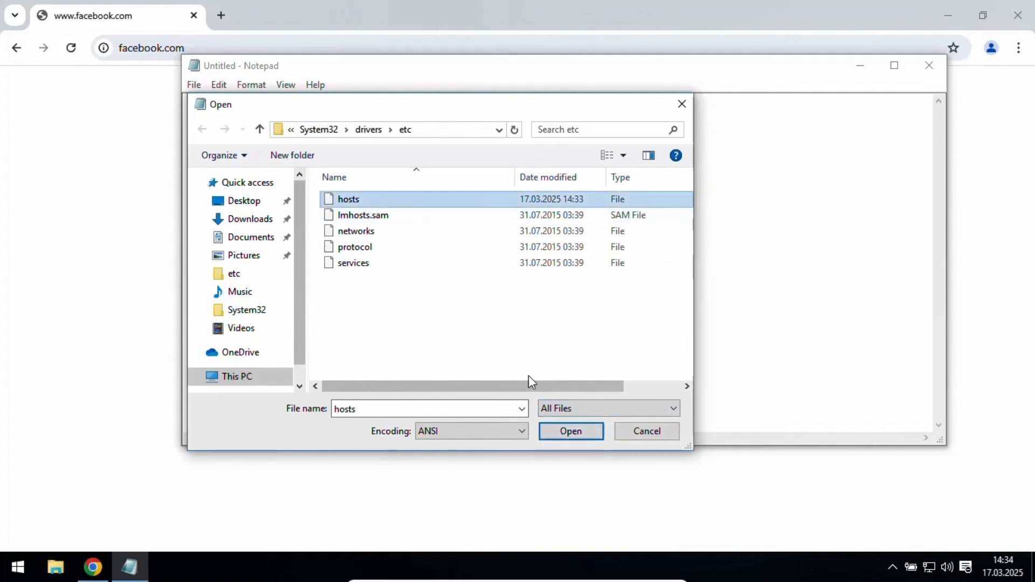
pyautogui.click(572, 432)
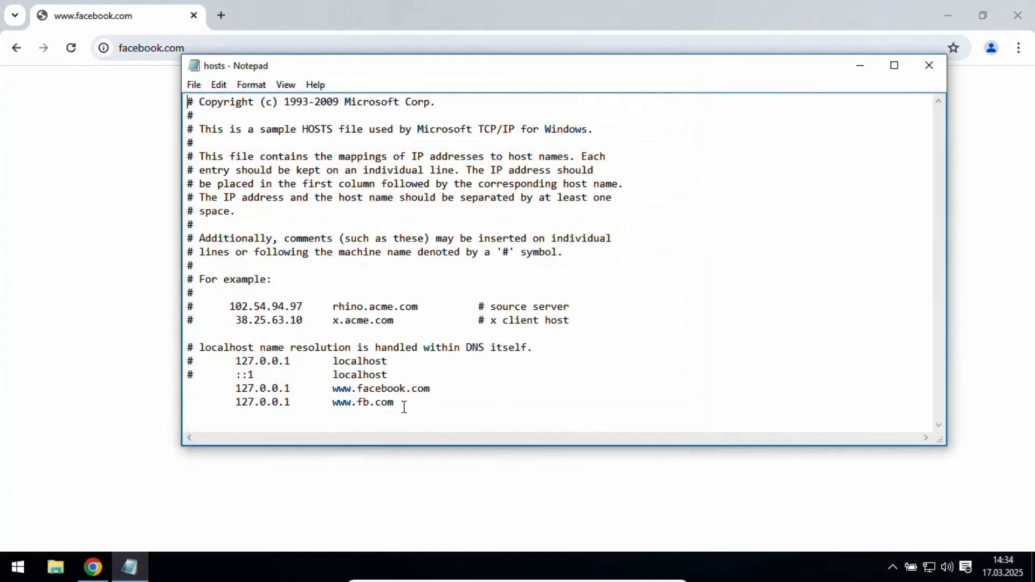
pyautogui.moveTo(404, 407); pyautogui.dragTo(242, 385)
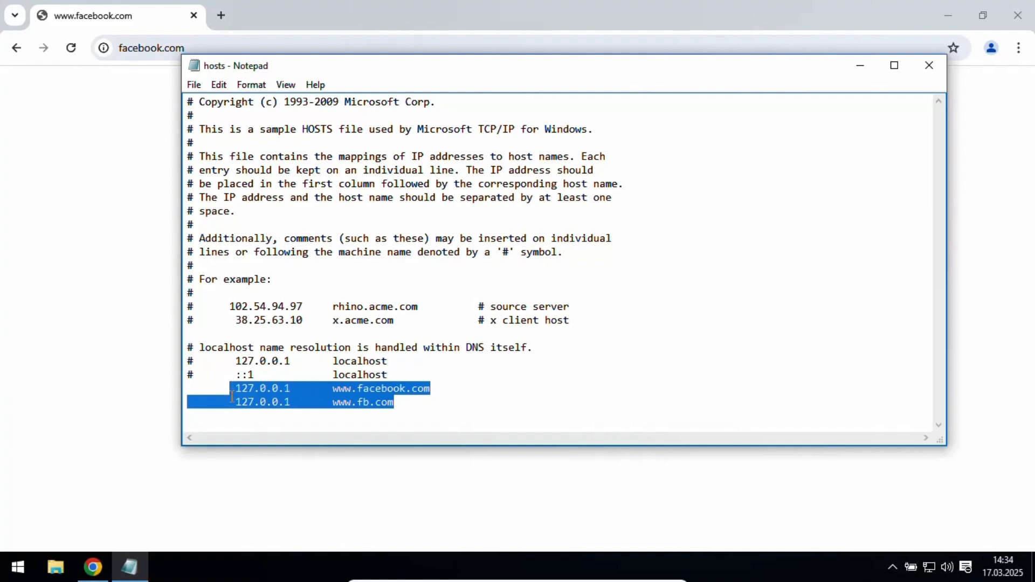
pyautogui.press('Delete')
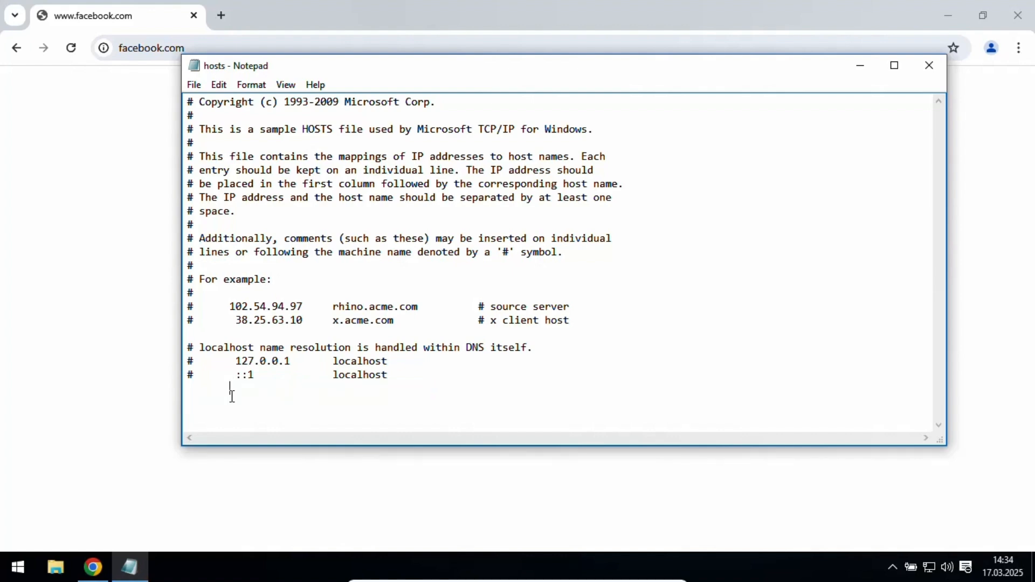
pyautogui.click(194, 85)
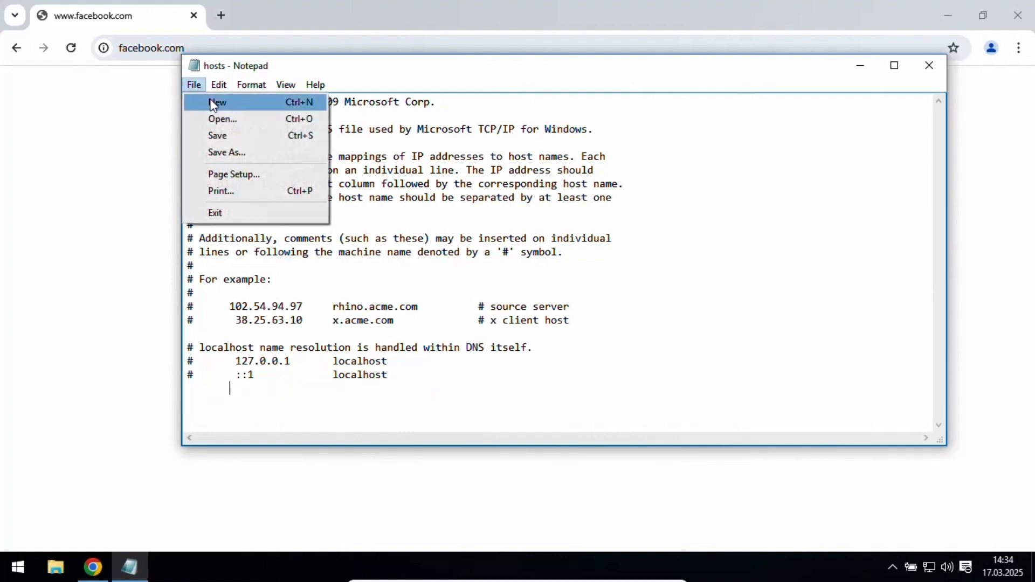
pyautogui.click(226, 135)
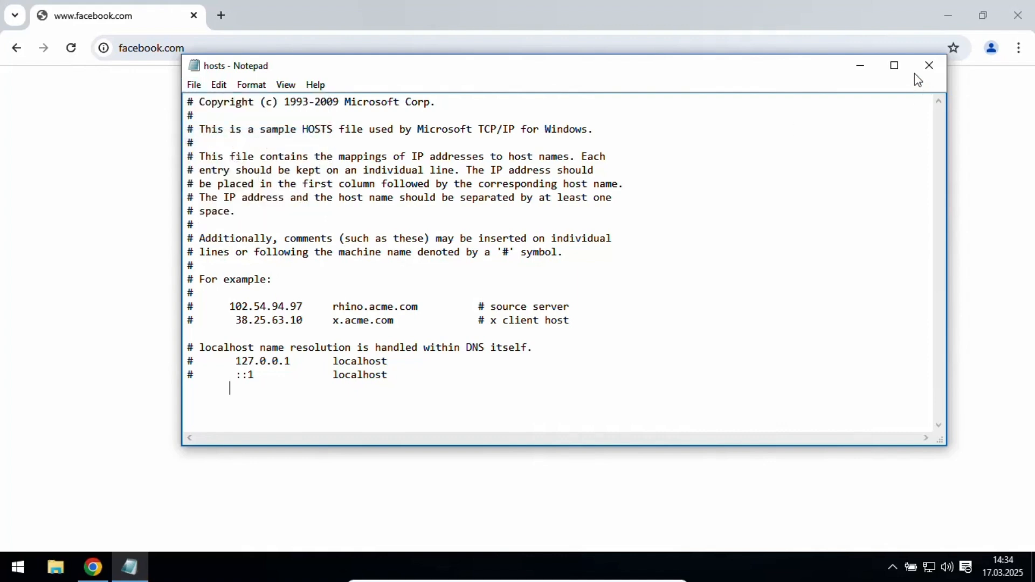
# Close Notepad and reload the Facebook page in Chrome to check access without the block.
pyautogui.click(928, 66)
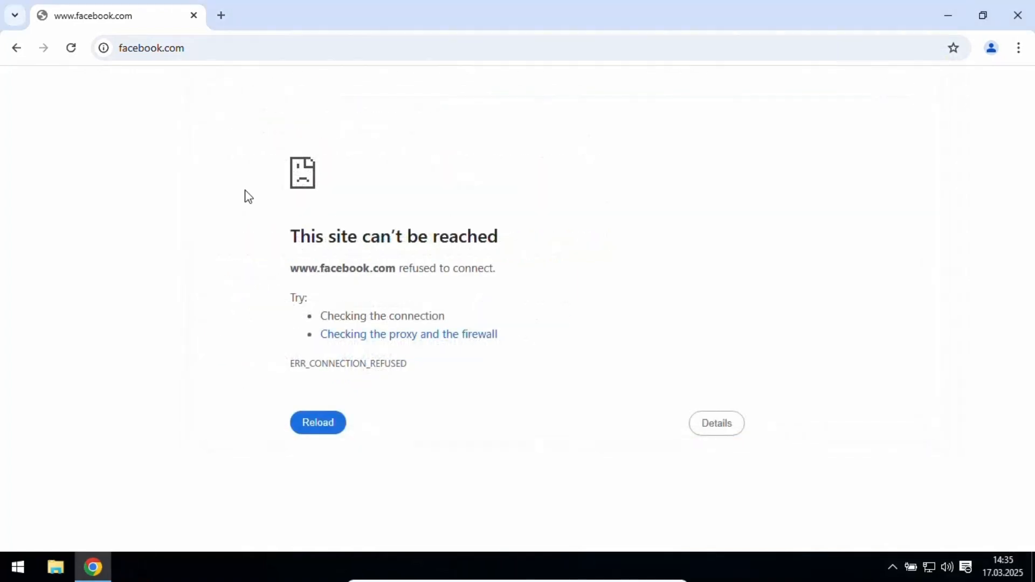
pyautogui.click(71, 48)
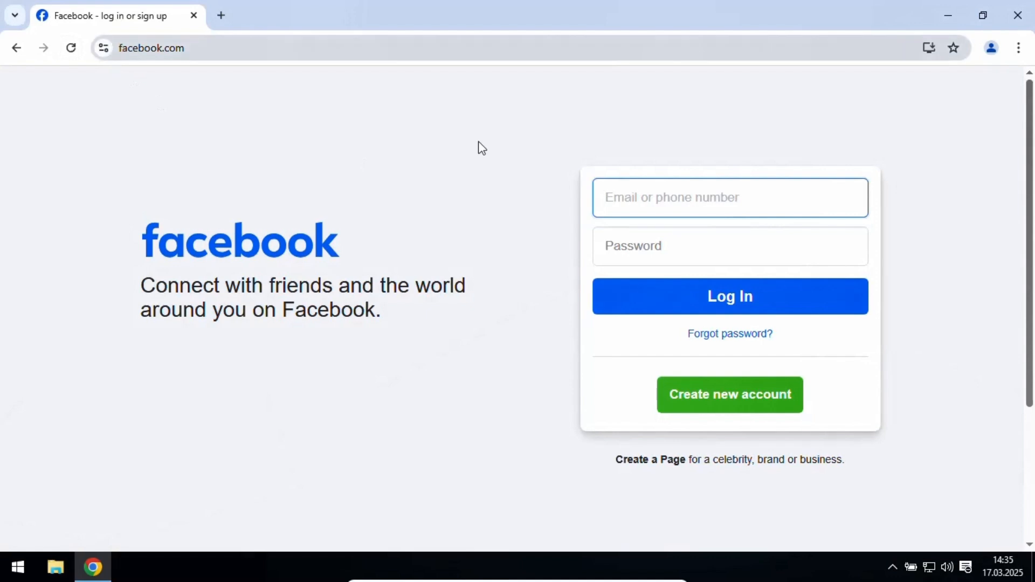